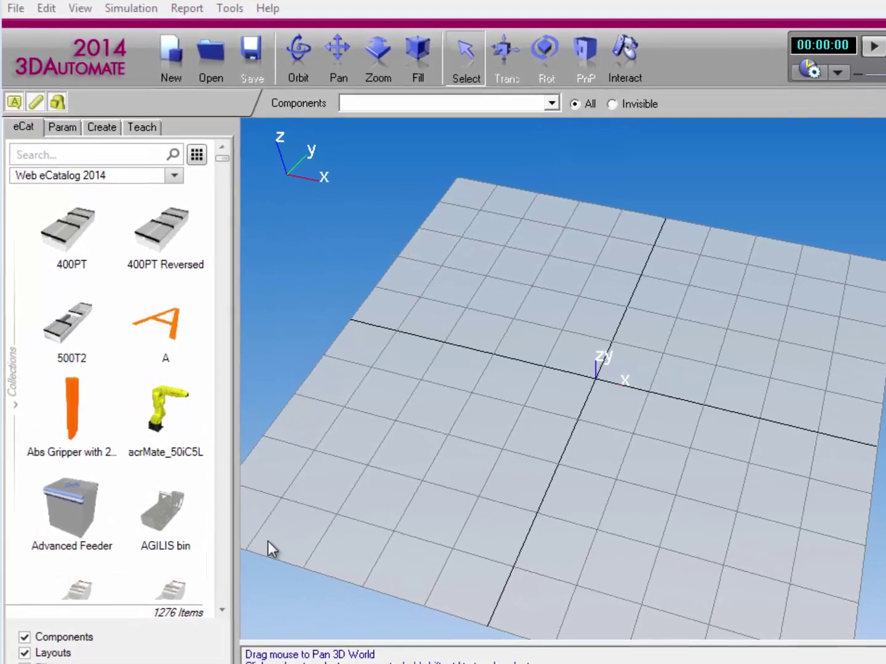
Add a new empty collection, Collection 001, to the Collections list.
{"action": "left_click", "coordinate": [15, 395]}
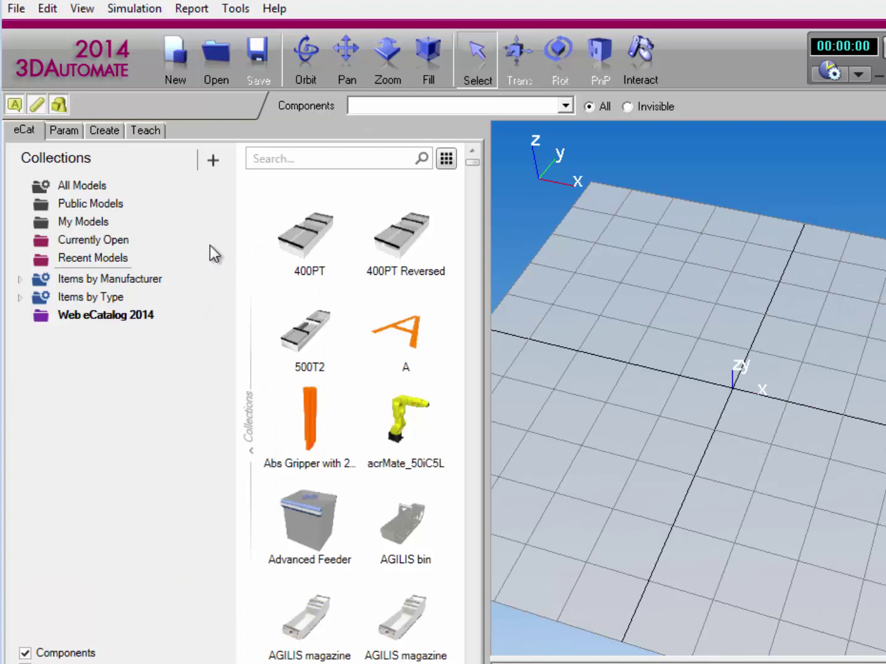
{"action": "left_click", "coordinate": [213, 163]}
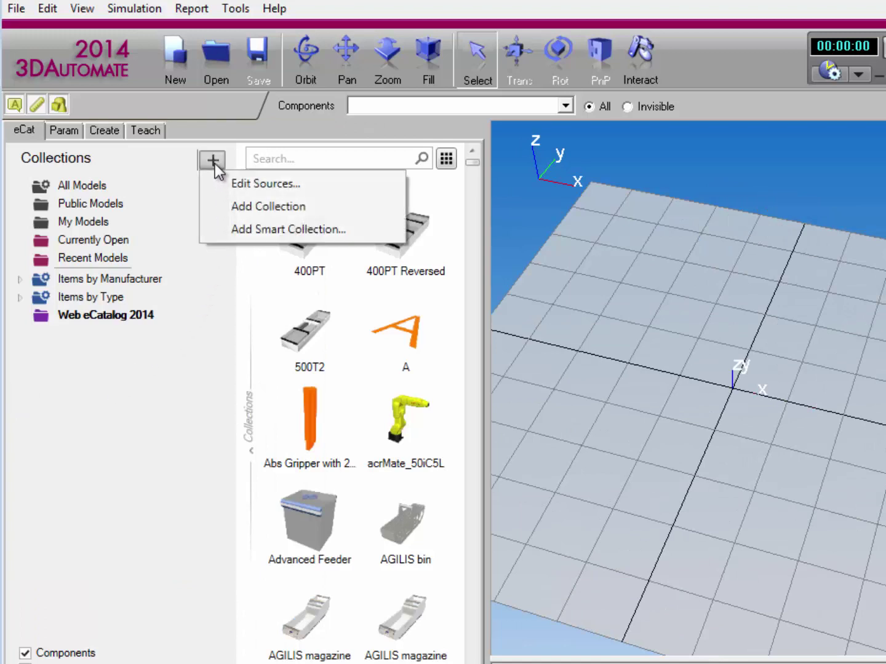
{"action": "left_click", "coordinate": [214, 210]}
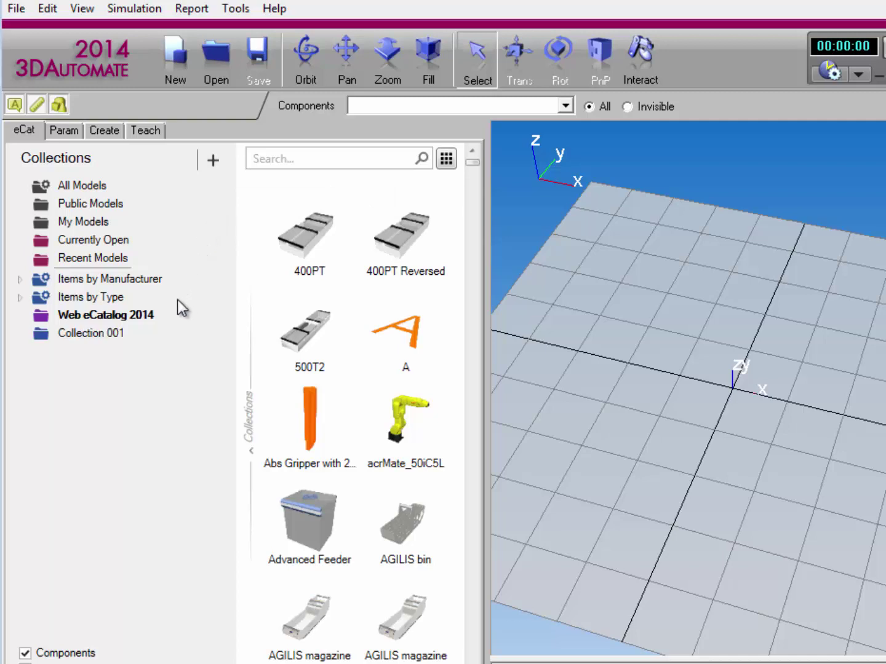
Rename Collection 001 to 'Example'.
{"action": "left_click", "coordinate": [89, 334]}
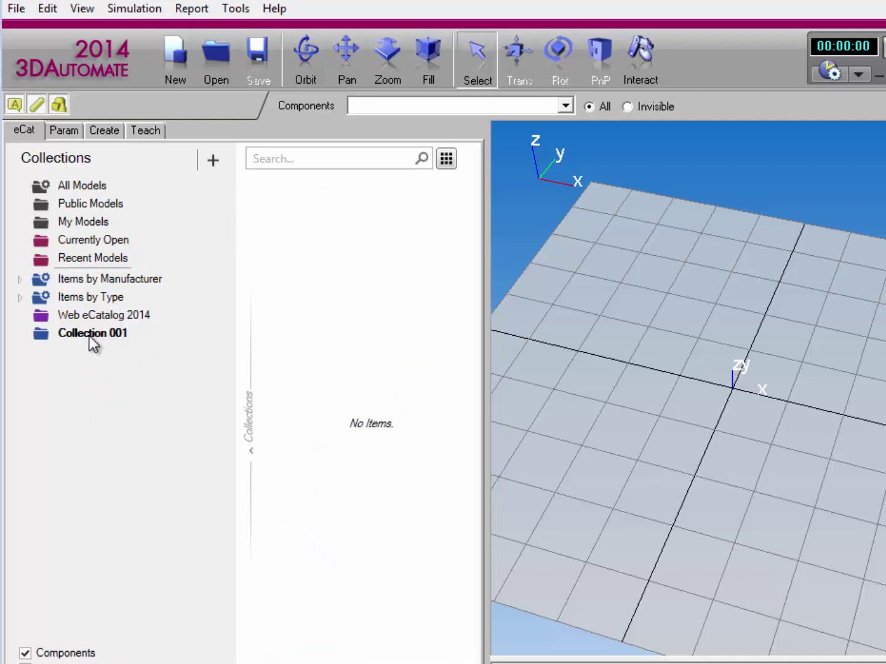
{"action": "right_click", "coordinate": [89, 335]}
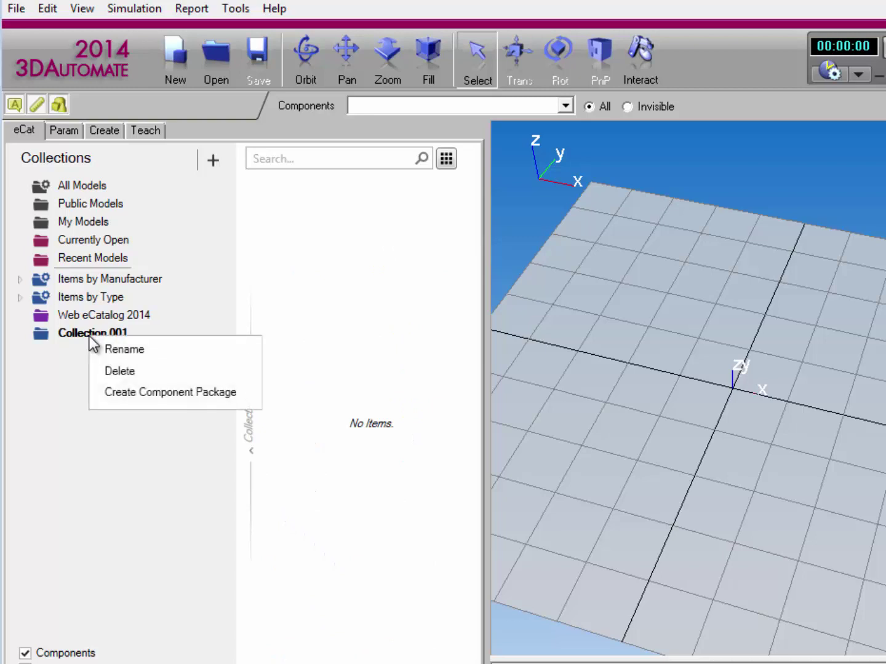
{"action": "left_click", "coordinate": [154, 349]}
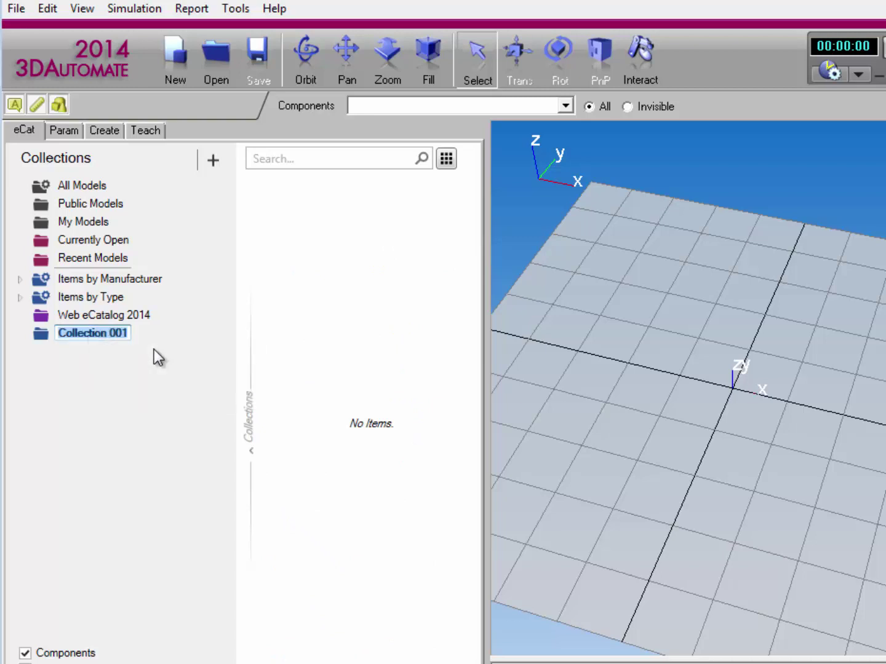
{"action": "type", "text": "Example"}
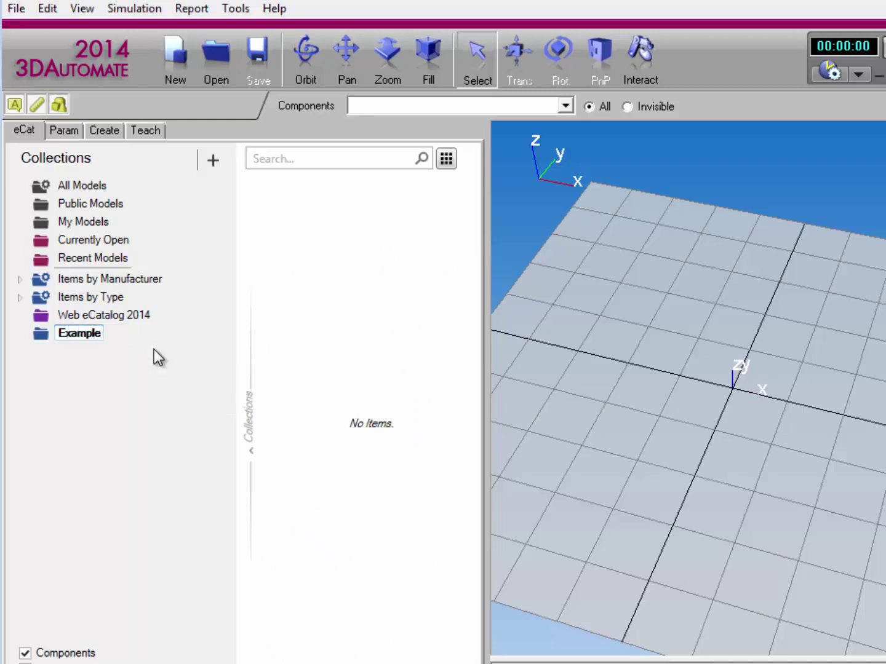
{"action": "key", "text": "Return"}
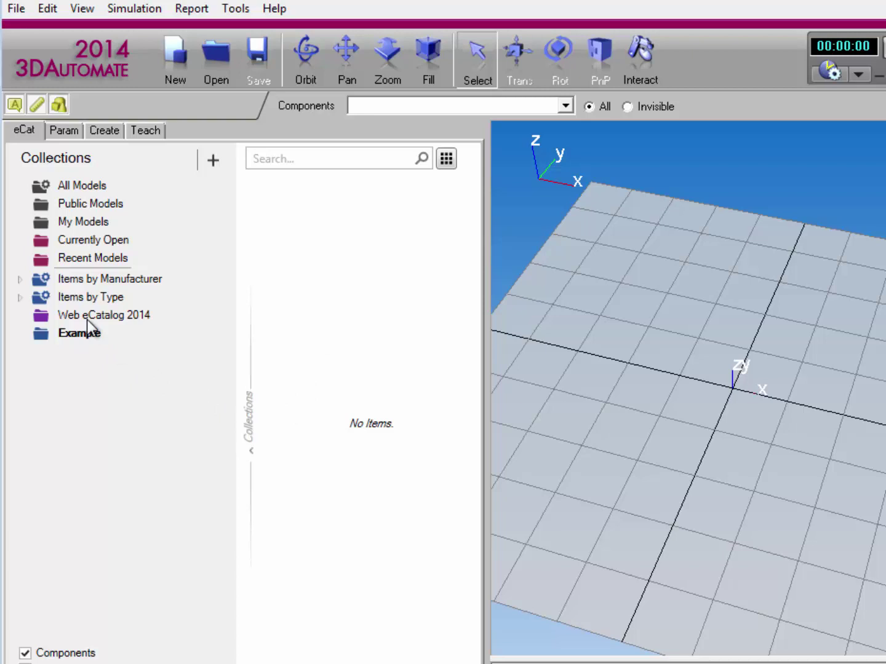
Browse Items by Type to list the Component Templates models.
{"action": "left_click", "coordinate": [74, 298]}
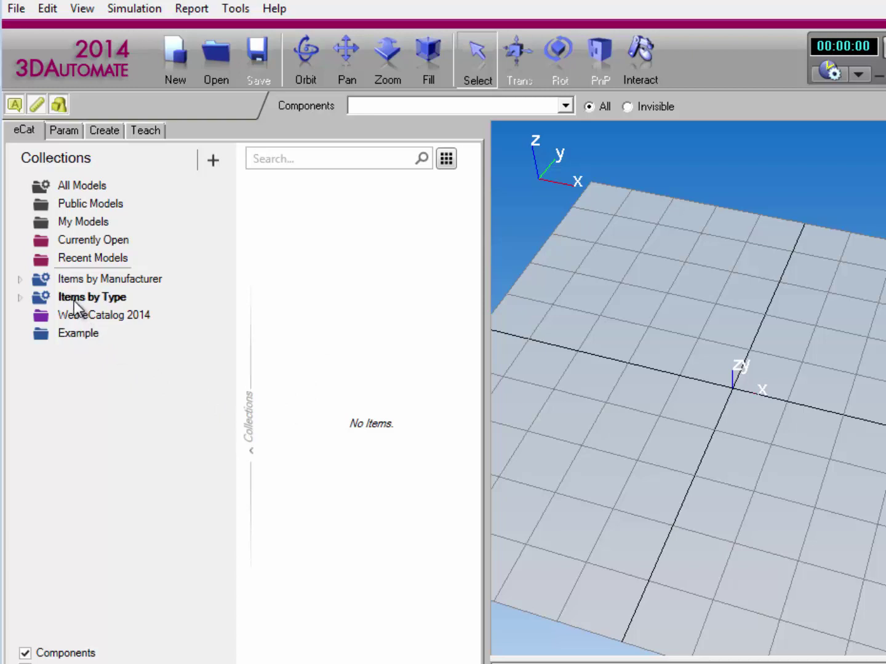
{"action": "left_click", "coordinate": [20, 297]}
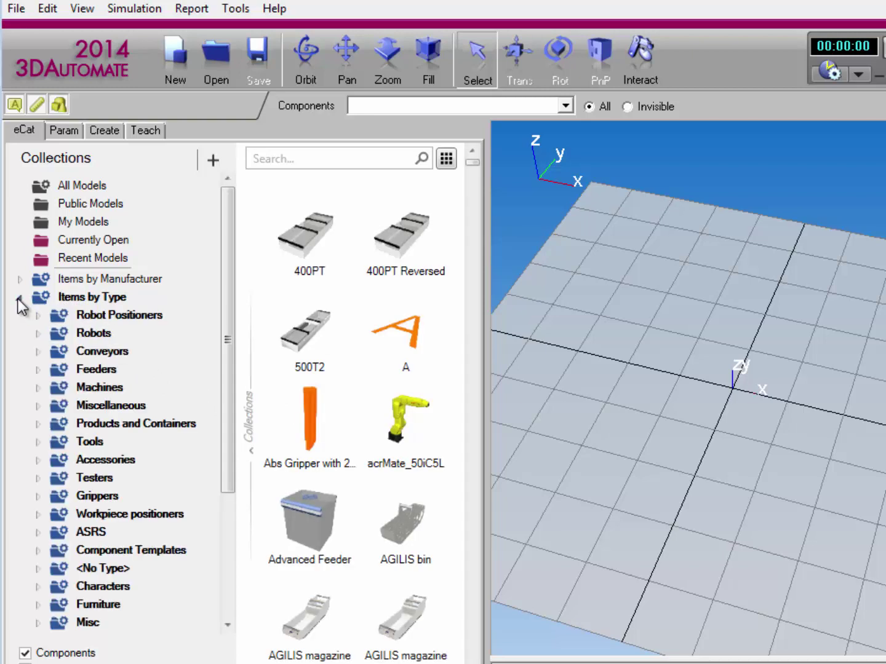
{"action": "left_click", "coordinate": [127, 550]}
{"action": "left_click_drag", "start_coordinate": [228, 390], "coordinate": [225, 525]}
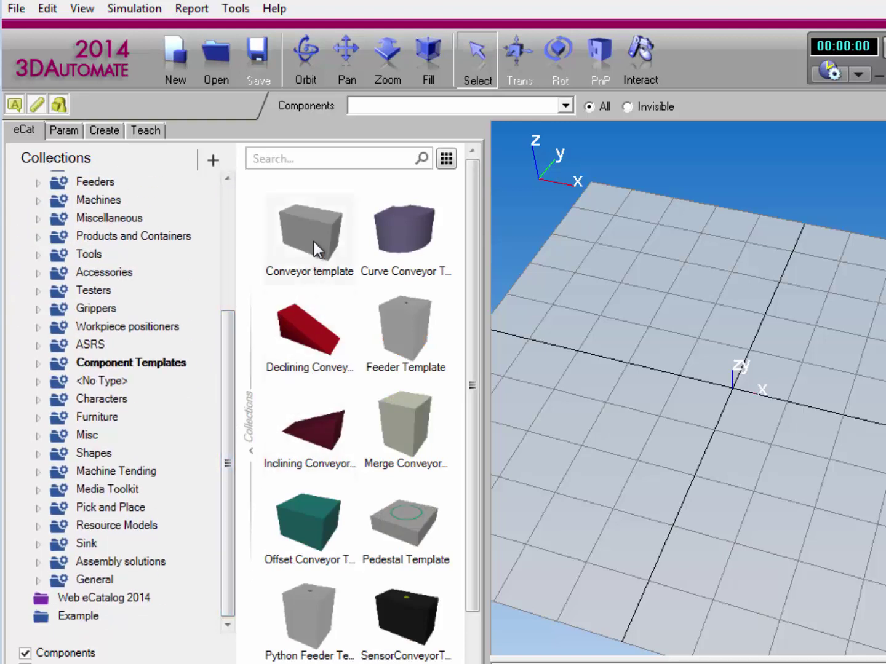
Copy Conveyor template and Feeder Template into the Example collection and view its contents.
{"action": "left_click_drag", "start_coordinate": [314, 242], "coordinate": [89, 620]}
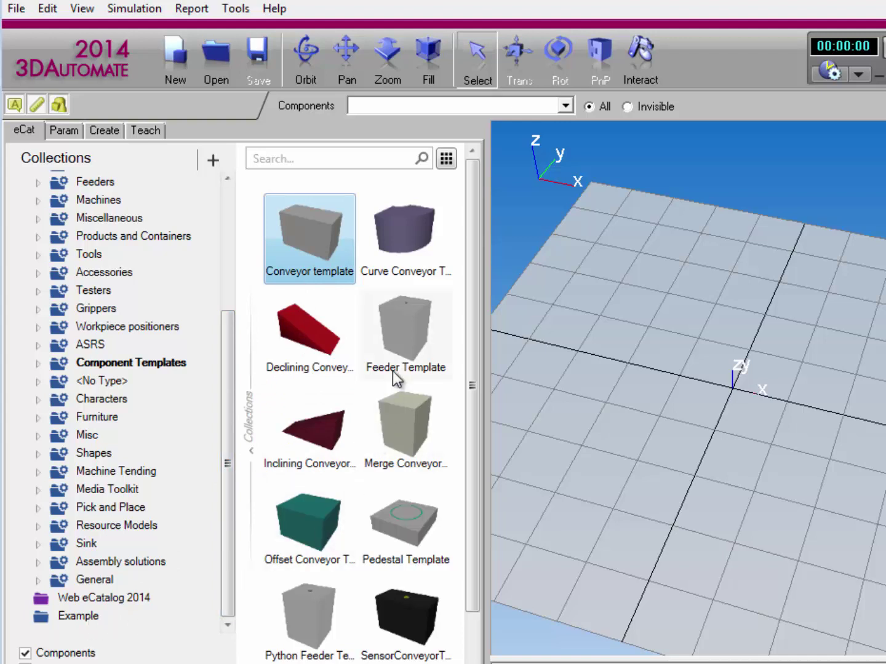
{"action": "left_click", "coordinate": [399, 332]}
{"action": "left_click_drag", "start_coordinate": [399, 332], "coordinate": [80, 618]}
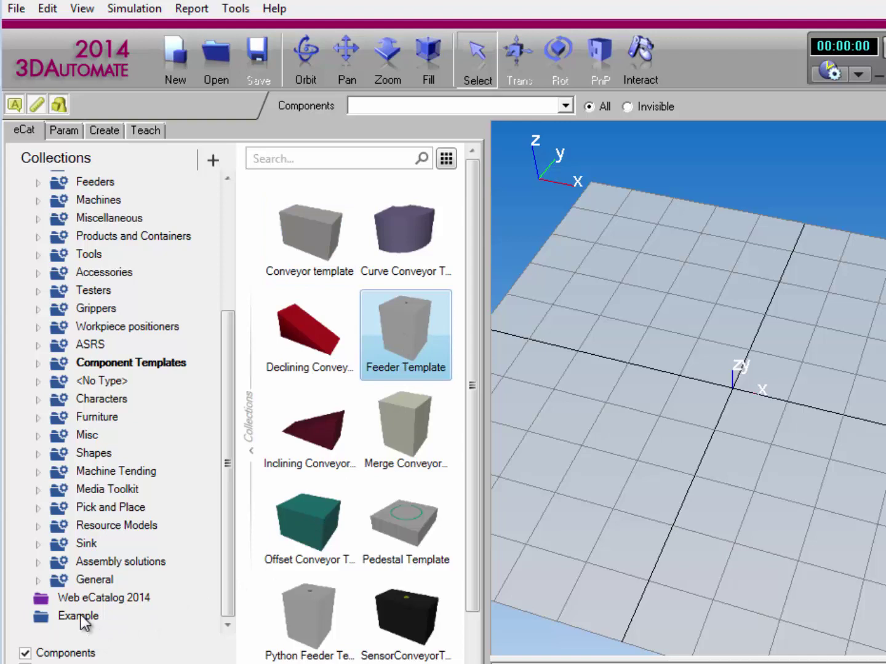
{"action": "left_click", "coordinate": [80, 617]}
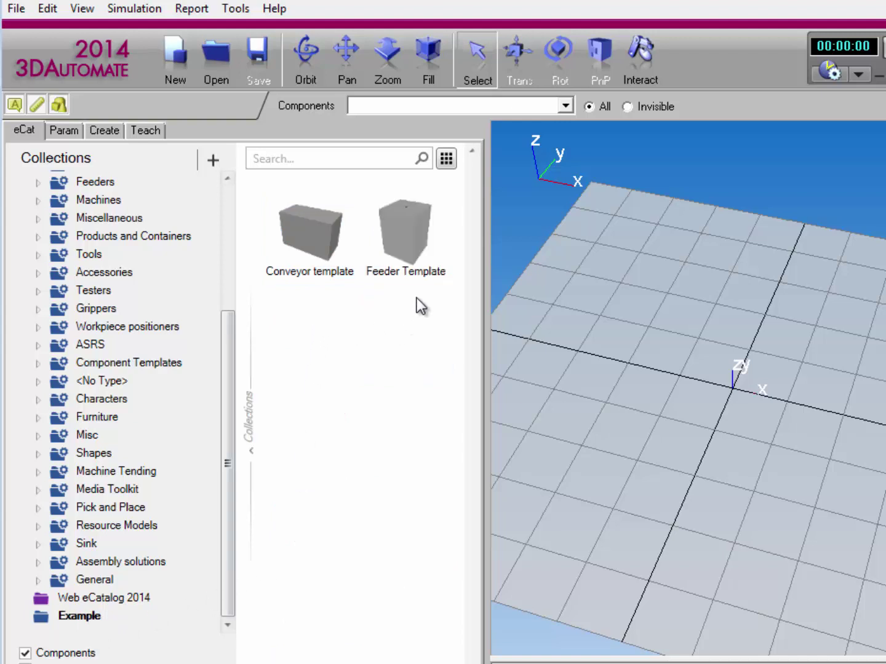
Add the Feeder Template at the origin and drop the Conveyor template beside it.
{"action": "left_click", "coordinate": [255, 422]}
{"action": "left_click_drag", "start_coordinate": [258, 419], "coordinate": [183, 427]}
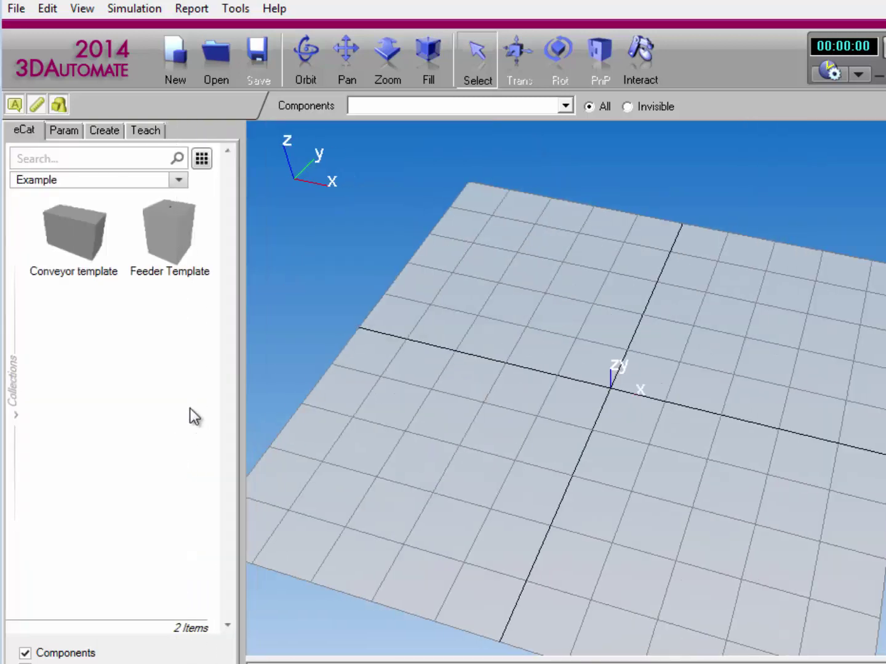
{"action": "right_click", "coordinate": [184, 253]}
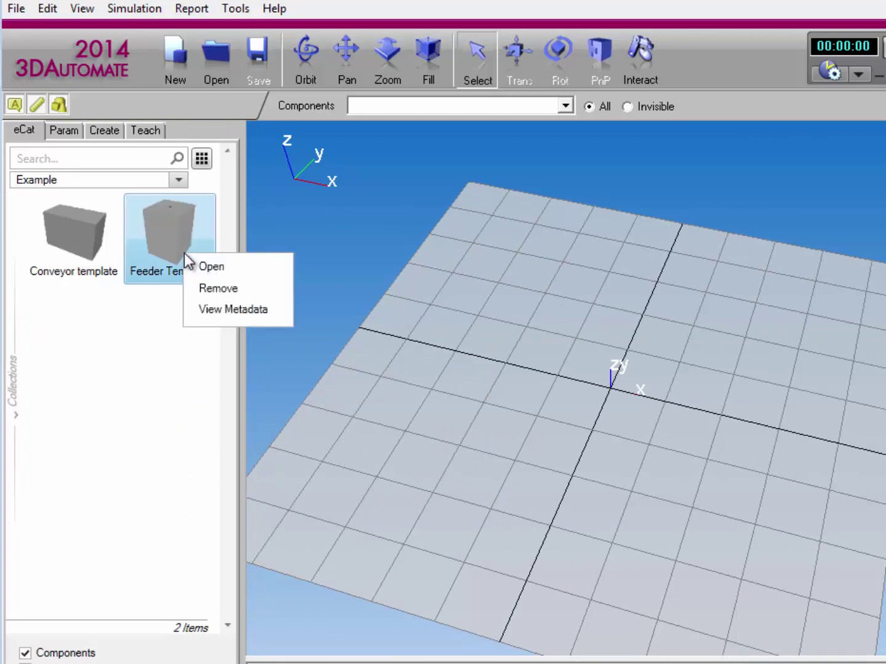
{"action": "left_click", "coordinate": [233, 266]}
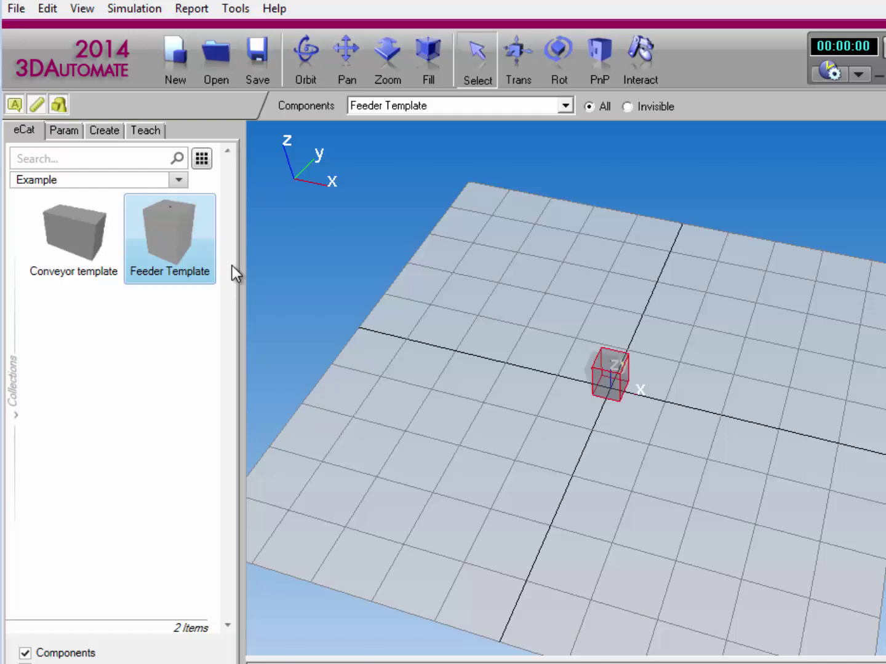
{"action": "left_click_drag", "start_coordinate": [61, 261], "coordinate": [673, 398]}
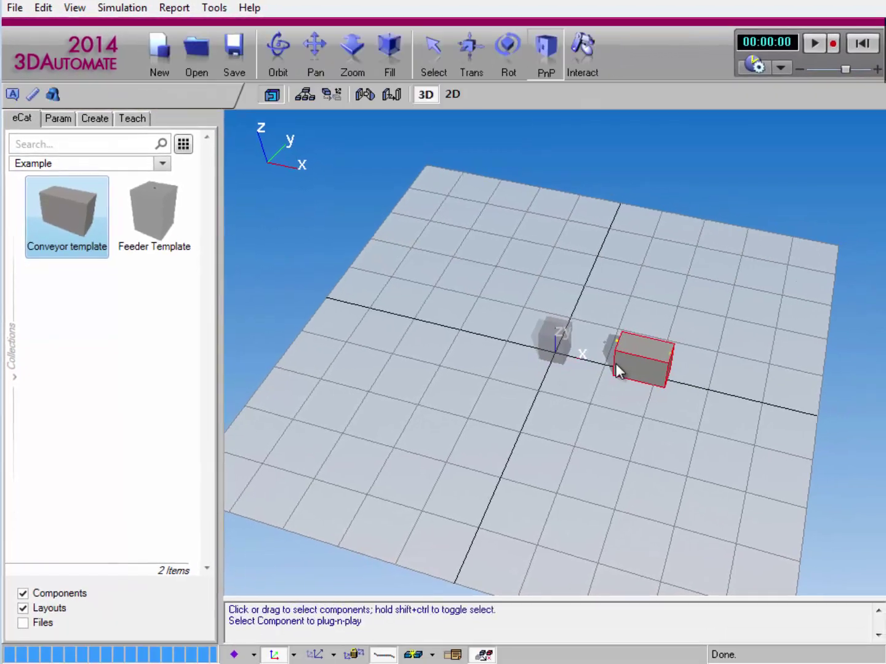
{"action": "left_click", "coordinate": [393, 54]}
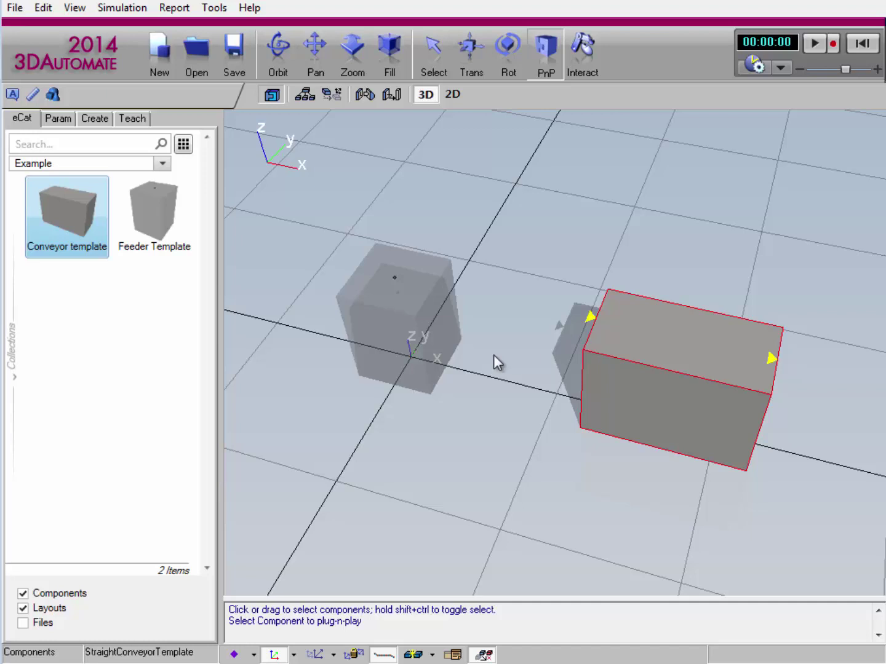
{"action": "left_click", "coordinate": [394, 323]}
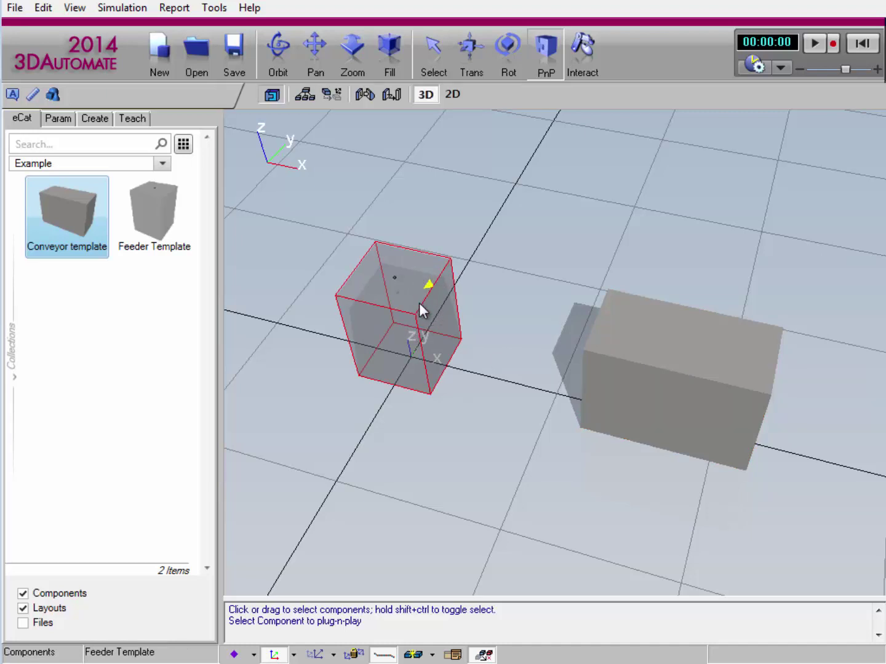
Drag the conveyor so its input end snaps against the feeder, then zoom in on the joint.
{"action": "left_click", "coordinate": [601, 351]}
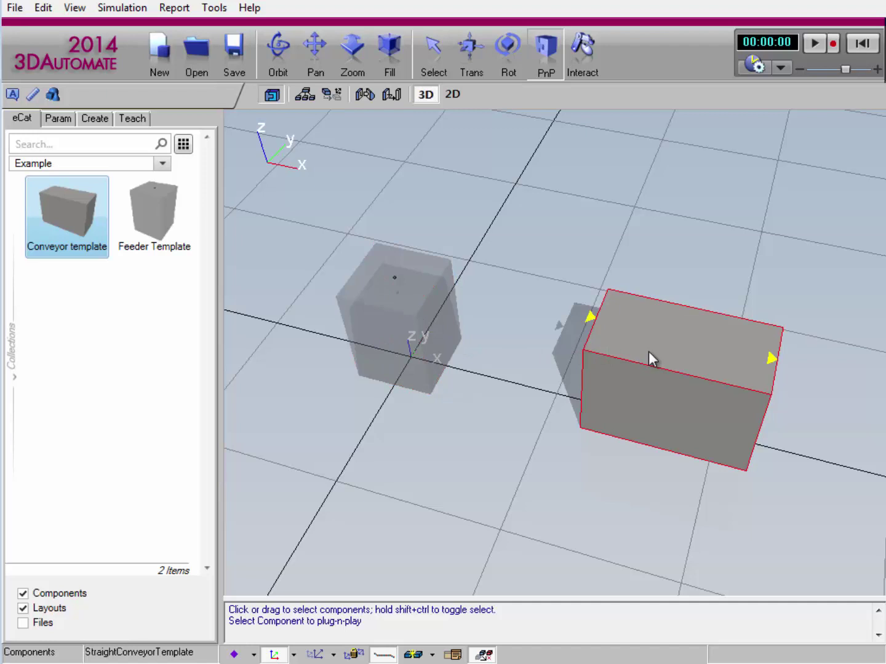
{"action": "left_click_drag", "start_coordinate": [648, 352], "coordinate": [560, 324]}
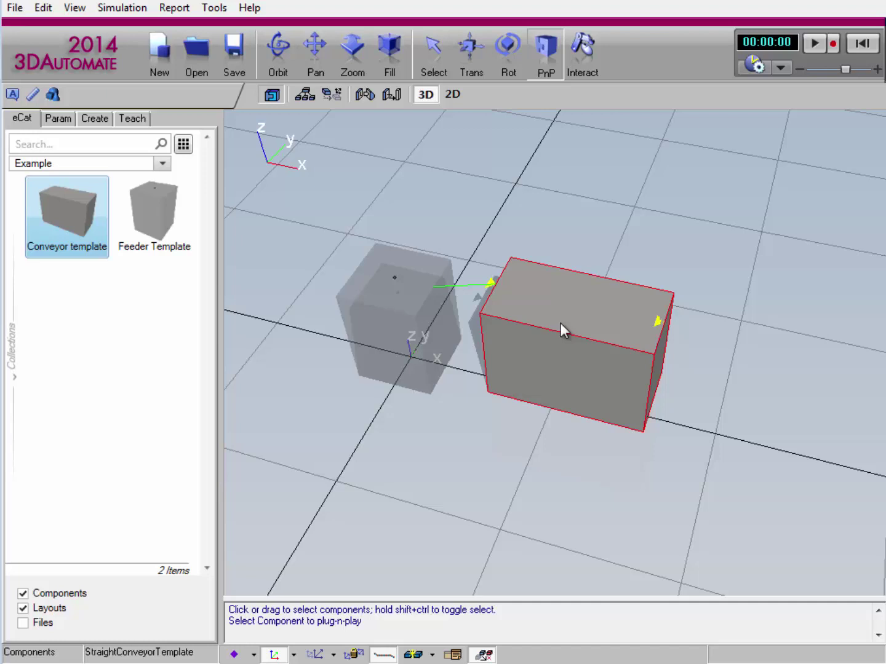
{"action": "left_click_drag", "start_coordinate": [560, 324], "coordinate": [518, 323]}
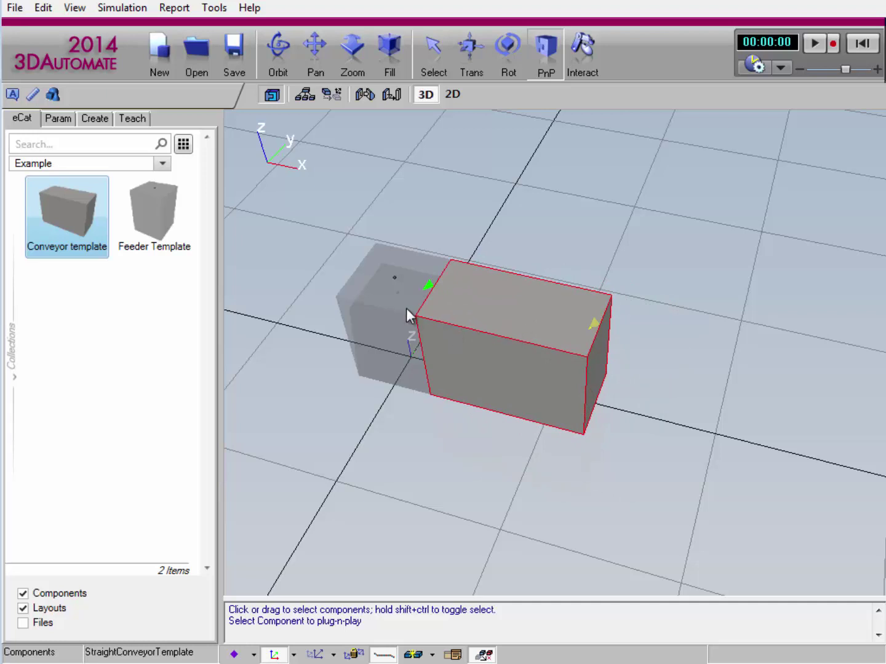
{"action": "right_click_drag", "start_coordinate": [407, 313], "coordinate": [573, 332], "text": "shift"}
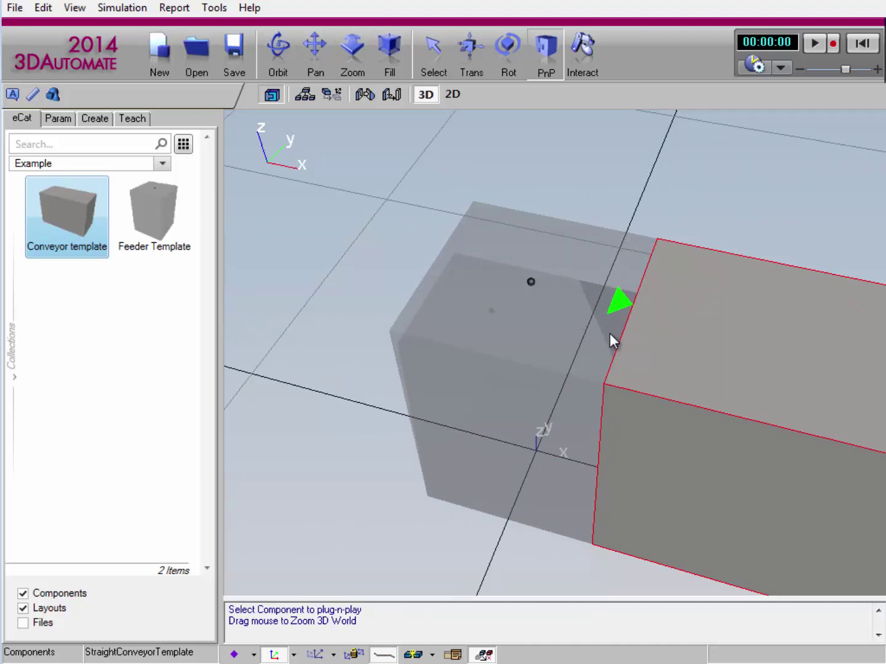
Run the simulation to 00:00:18 and select the part resting on the conveyor.
{"action": "right_click_drag", "start_coordinate": [650, 170], "coordinate": [701, 225], "text": "shift"}
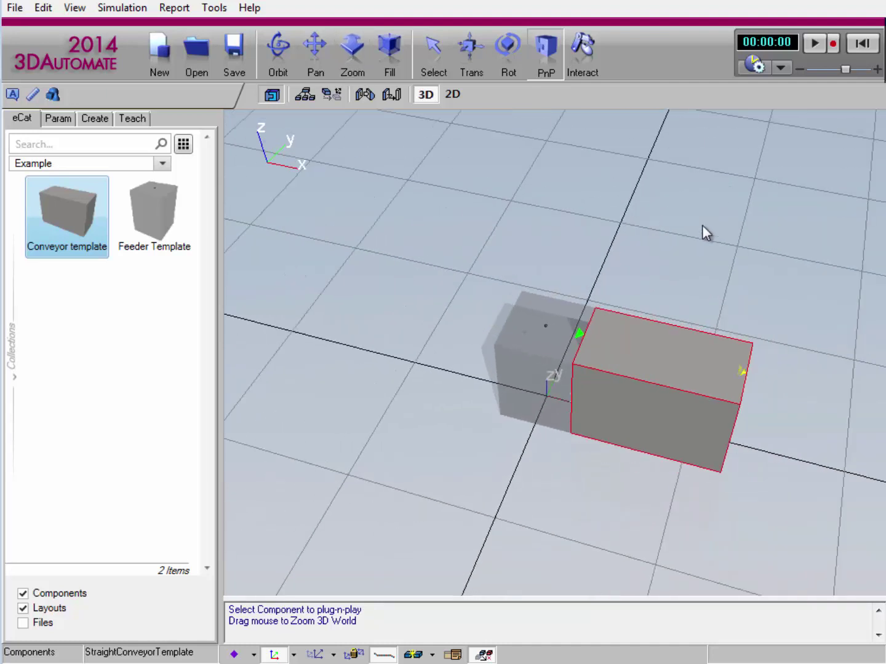
{"action": "left_click", "coordinate": [815, 45]}
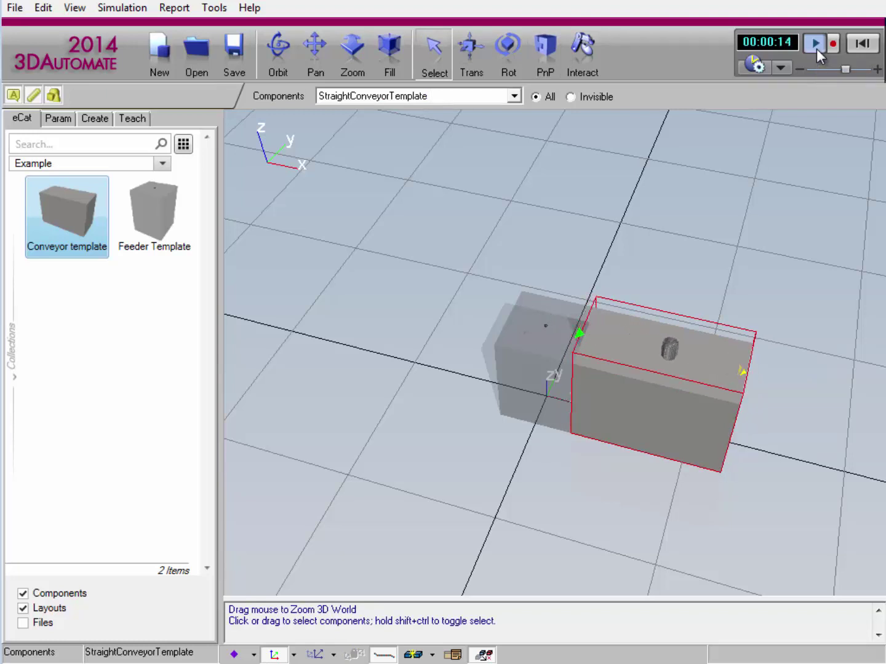
{"action": "left_click", "coordinate": [817, 48]}
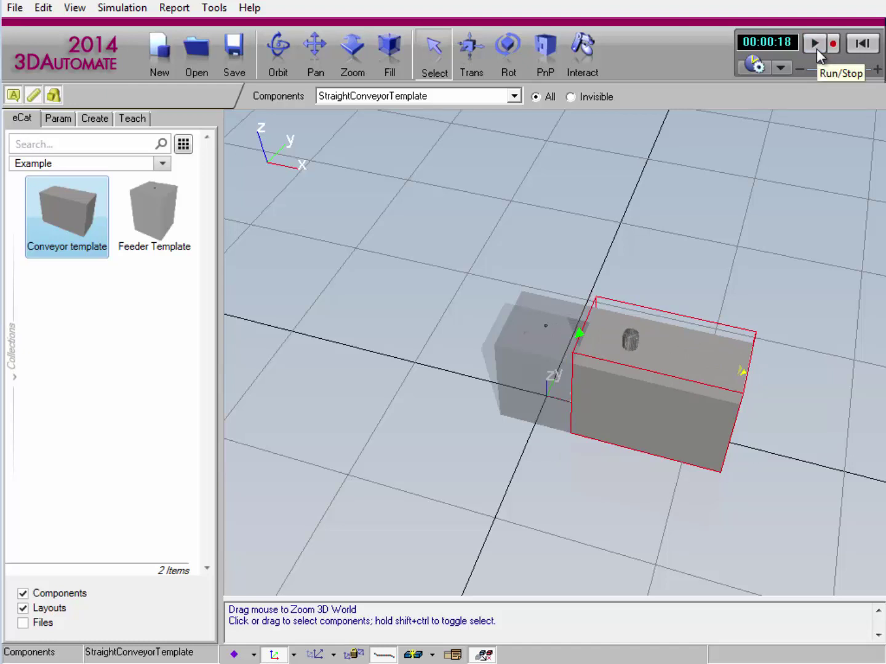
{"action": "left_click", "coordinate": [628, 338]}
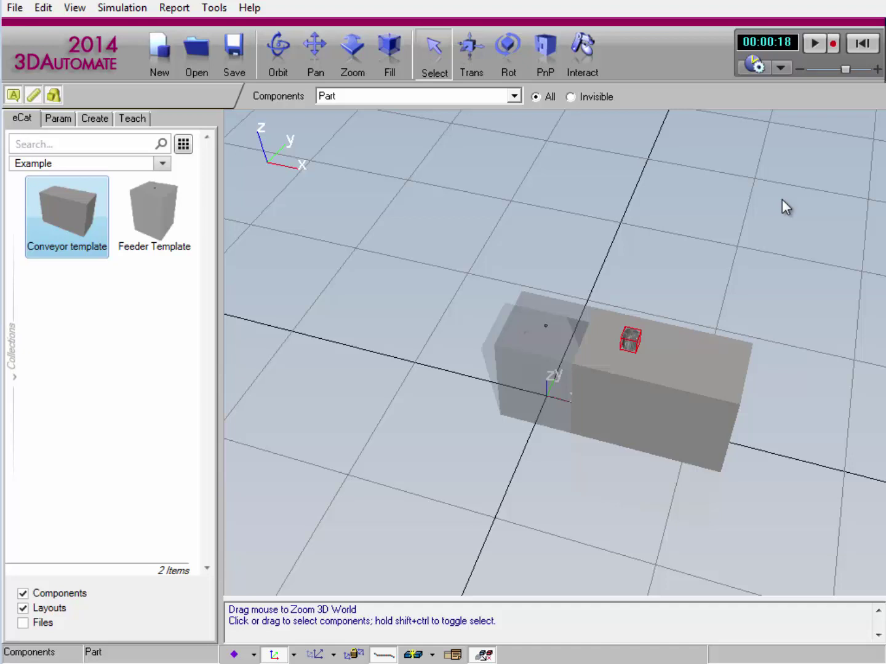
Reset the simulation clock to 00:00:00, clearing the part from the conveyor.
{"action": "left_click", "coordinate": [864, 47]}
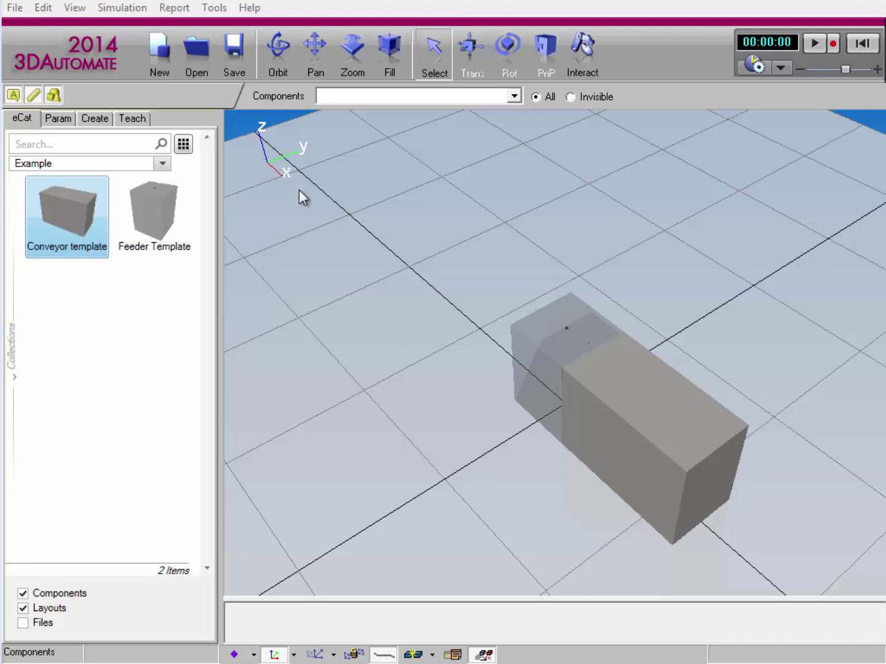
Save the layout as 'Example' in My Models.
{"action": "left_click", "coordinate": [236, 55]}
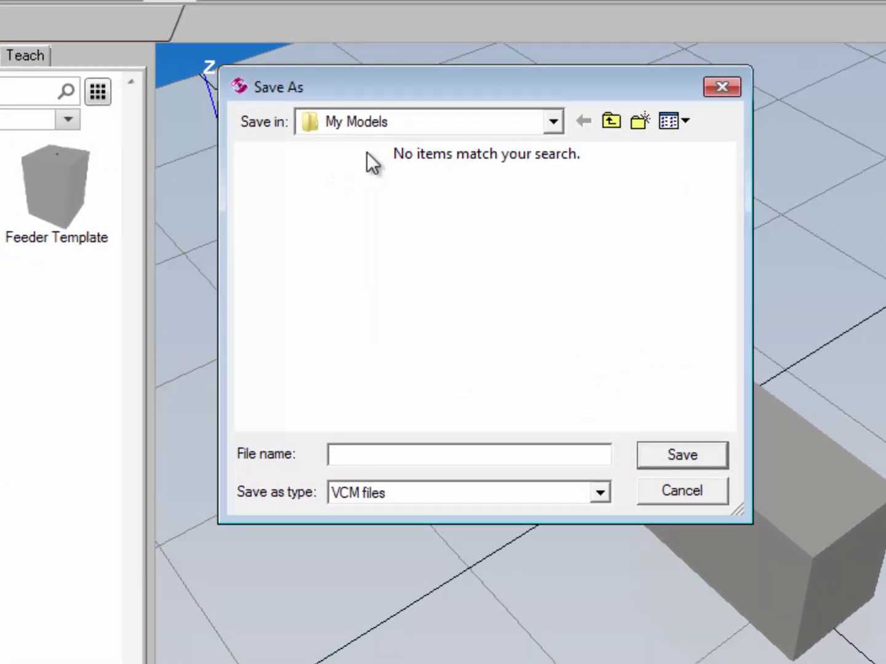
{"action": "type", "text": "Example"}
{"action": "left_click", "coordinate": [655, 459]}
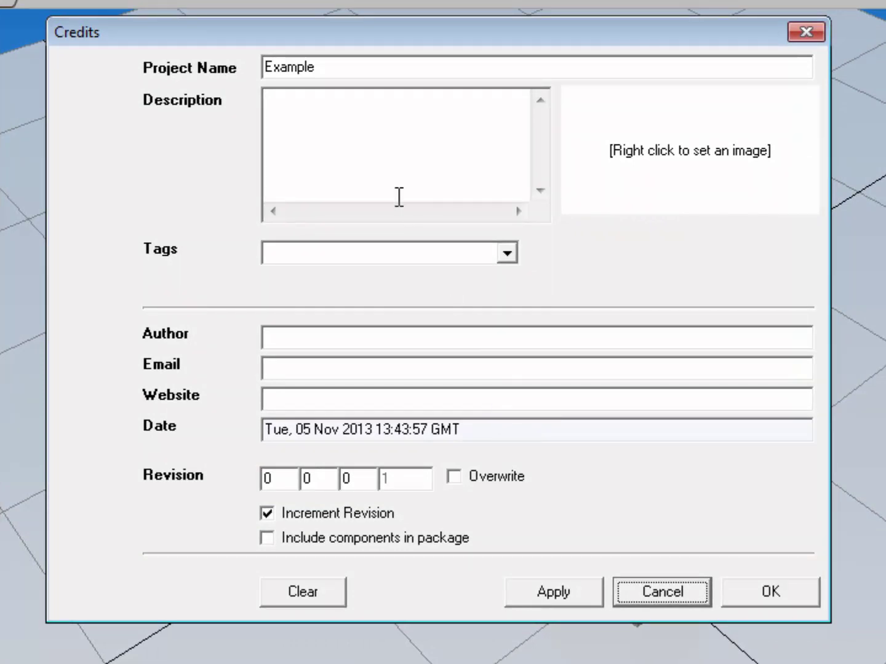
Enter description 'Example layout used in video' and tag 'training' in the Credits dialog.
{"action": "left_click", "coordinate": [378, 127]}
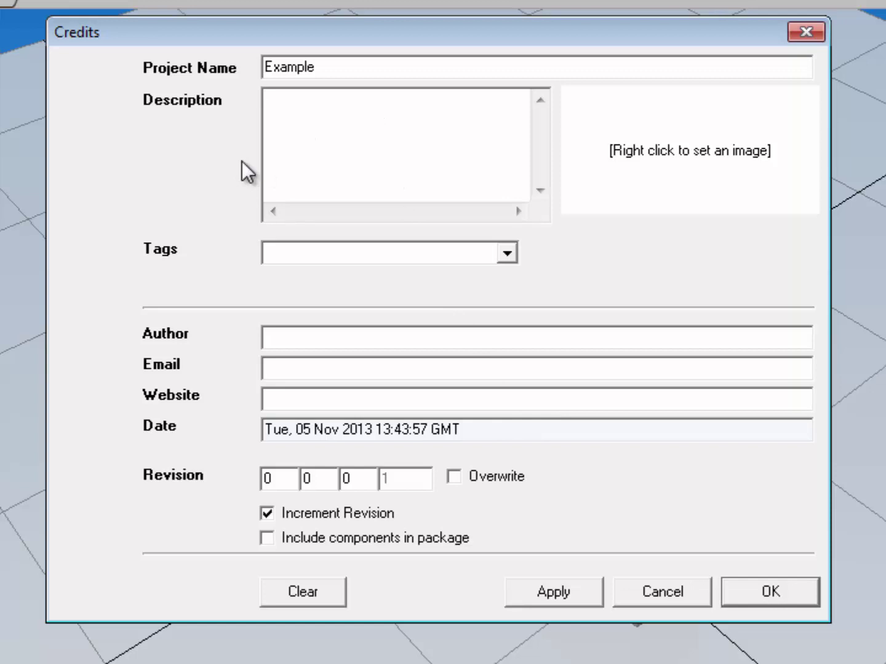
{"action": "type", "text": "Example layo"}
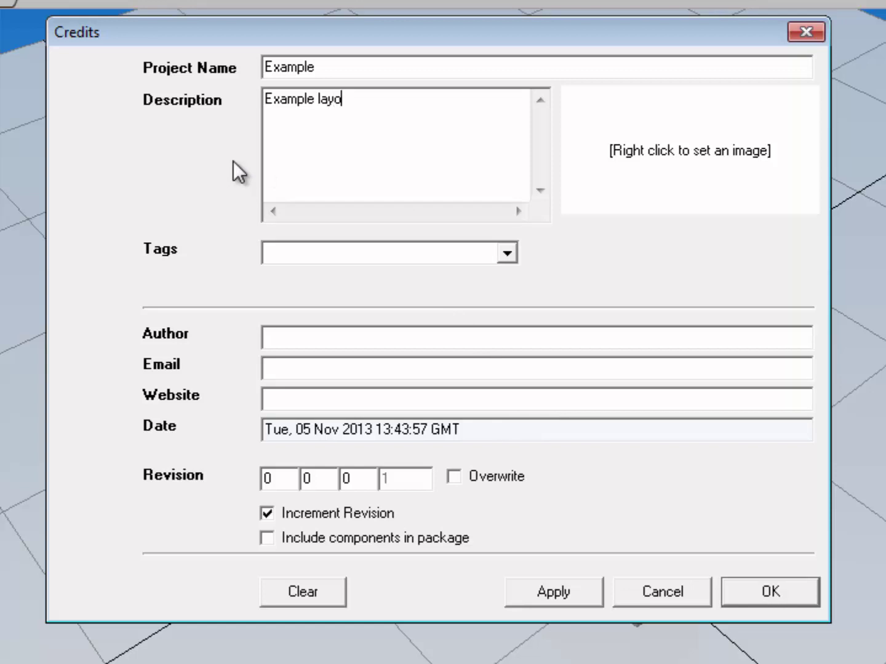
{"action": "type", "text": "ut used in video"}
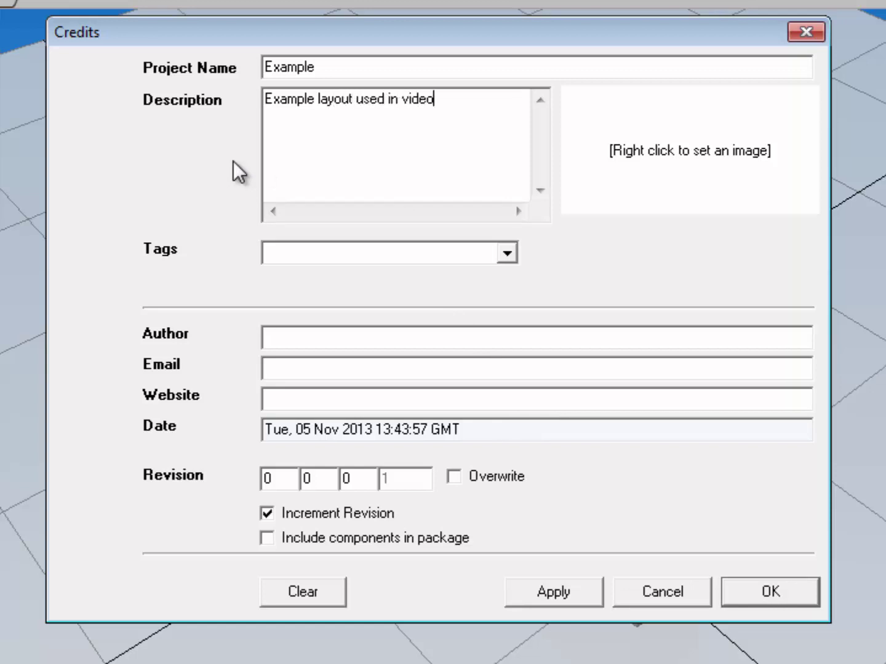
{"action": "key", "text": "Tab"}
{"action": "left_click", "coordinate": [297, 252]}
{"action": "type", "text": "training"}
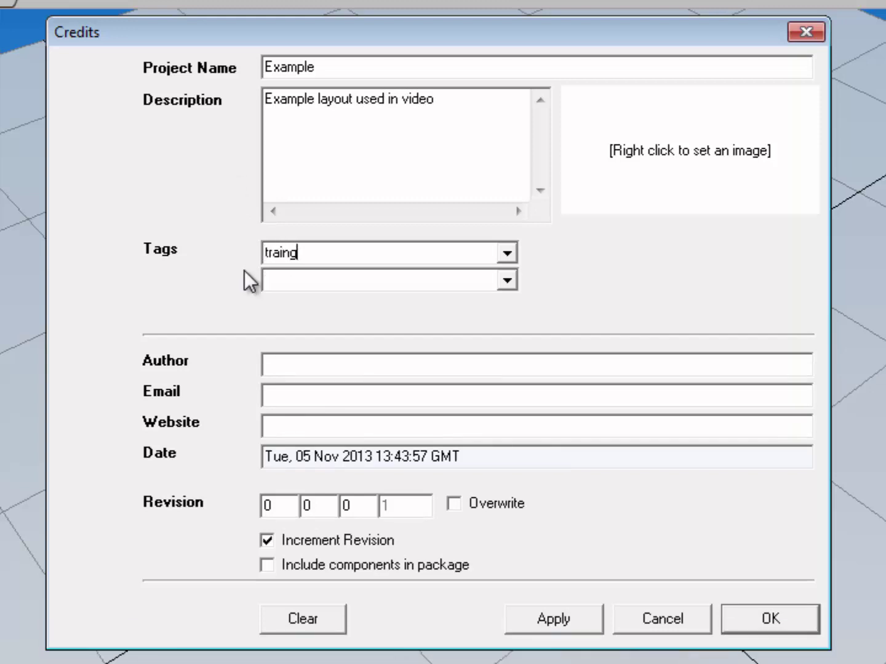
{"action": "key", "text": "BackSpace"}
{"action": "type", "text": "ing"}
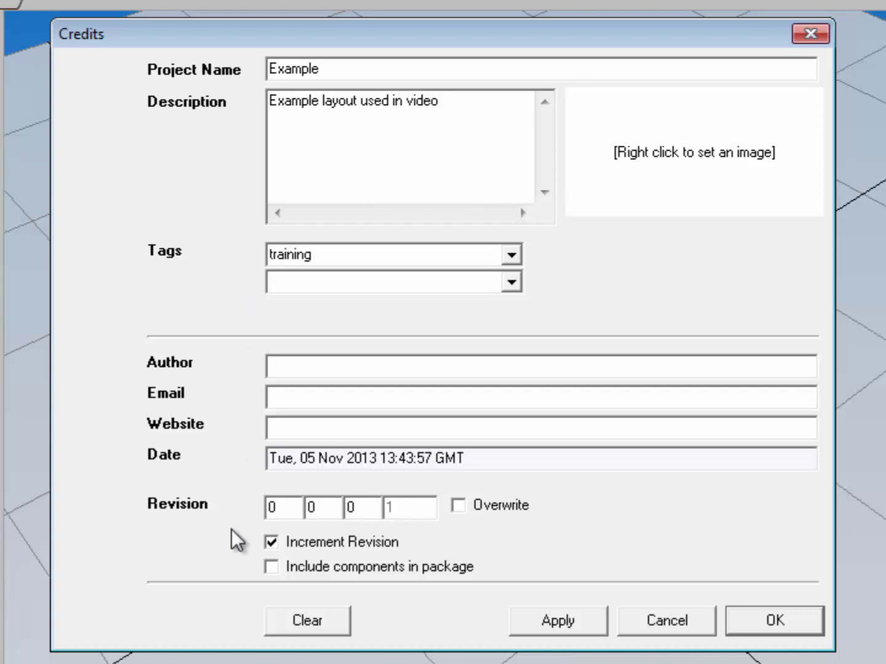
Leave Include components in package unticked and confirm the Credits dialog.
{"action": "left_click", "coordinate": [269, 564]}
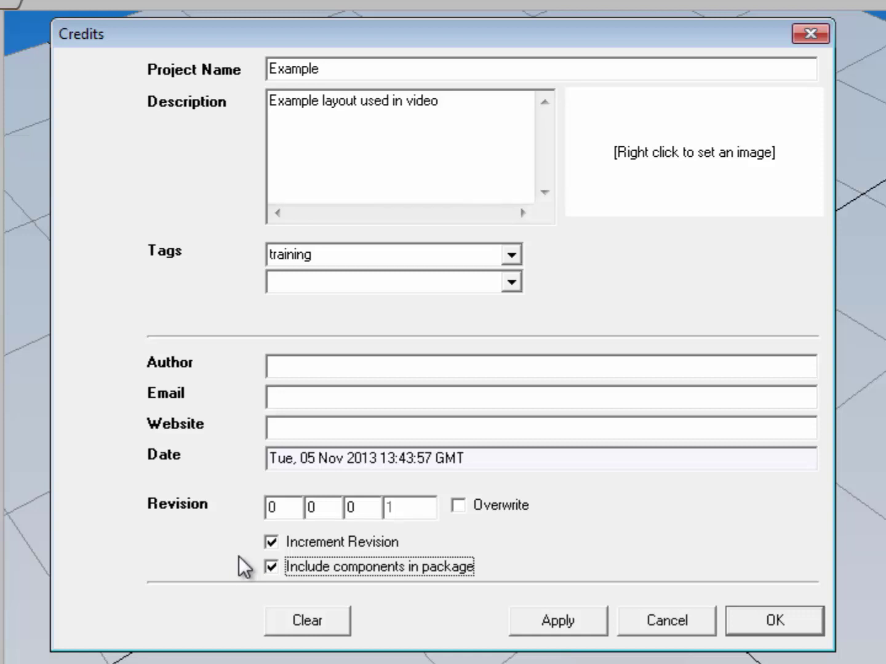
{"action": "left_click", "coordinate": [270, 568]}
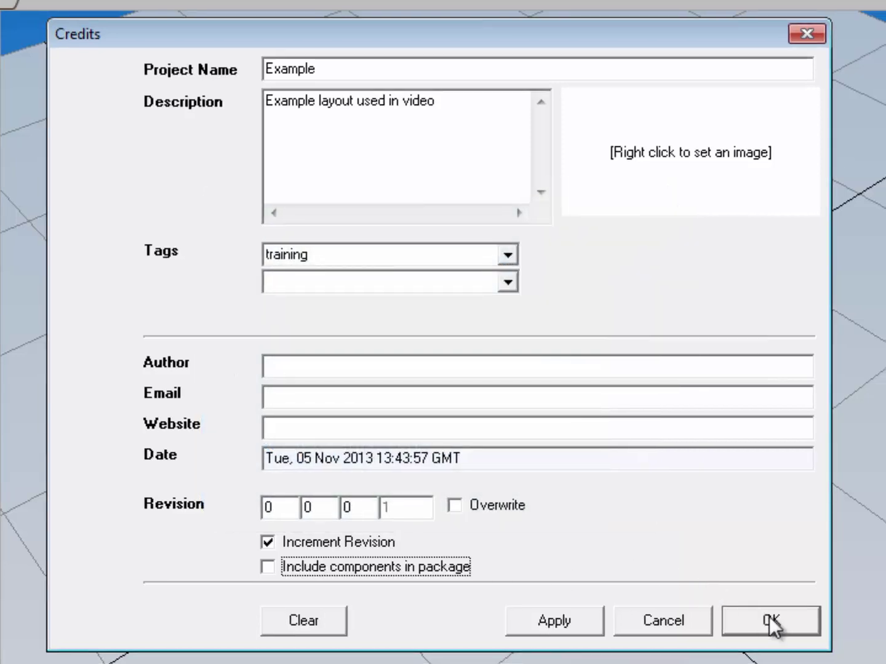
{"action": "left_click", "coordinate": [768, 616]}
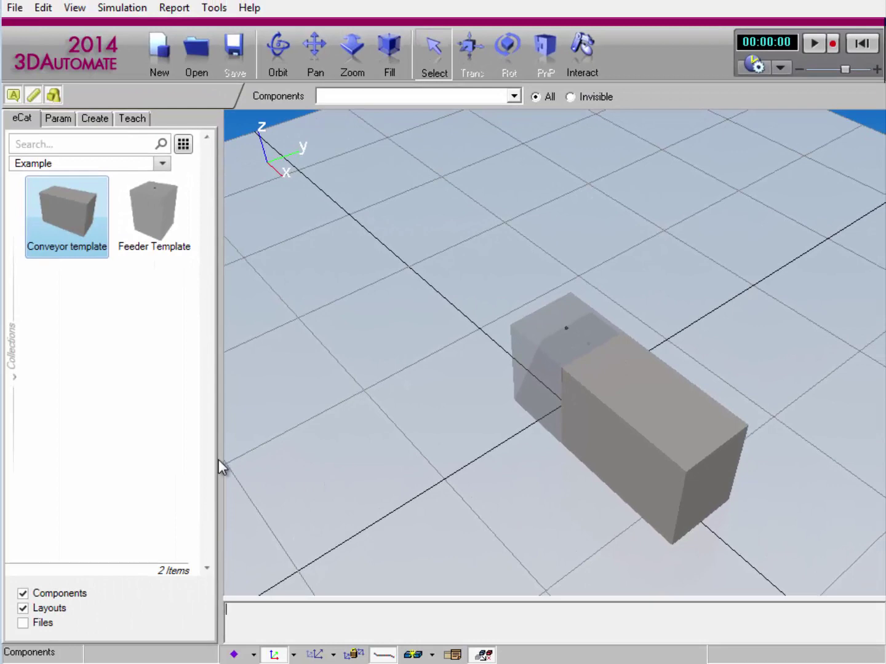
Expand the collections tree and show the My Models collection.
{"action": "left_click", "coordinate": [16, 353]}
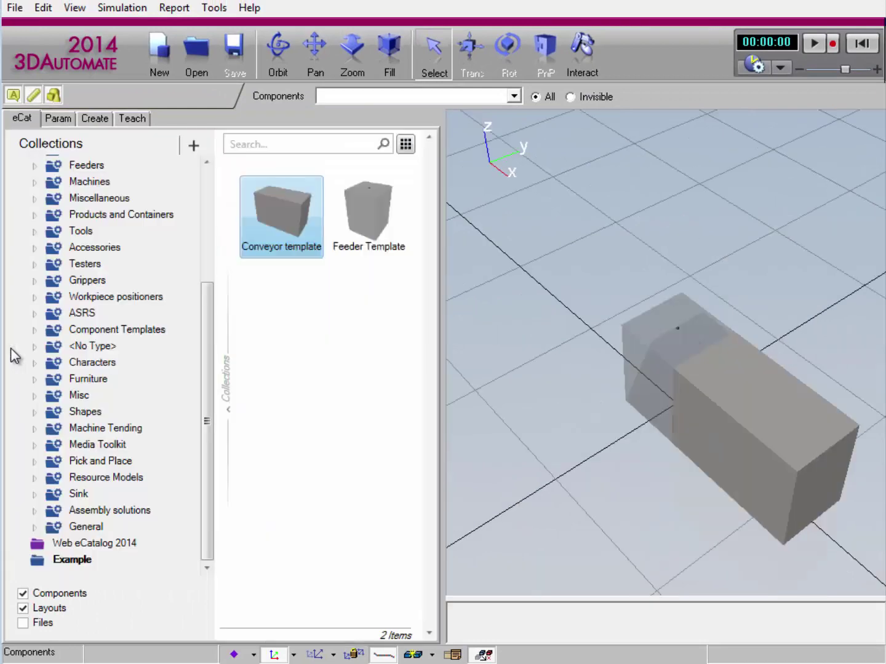
{"action": "left_click_drag", "start_coordinate": [208, 321], "coordinate": [207, 185]}
{"action": "left_click", "coordinate": [85, 202]}
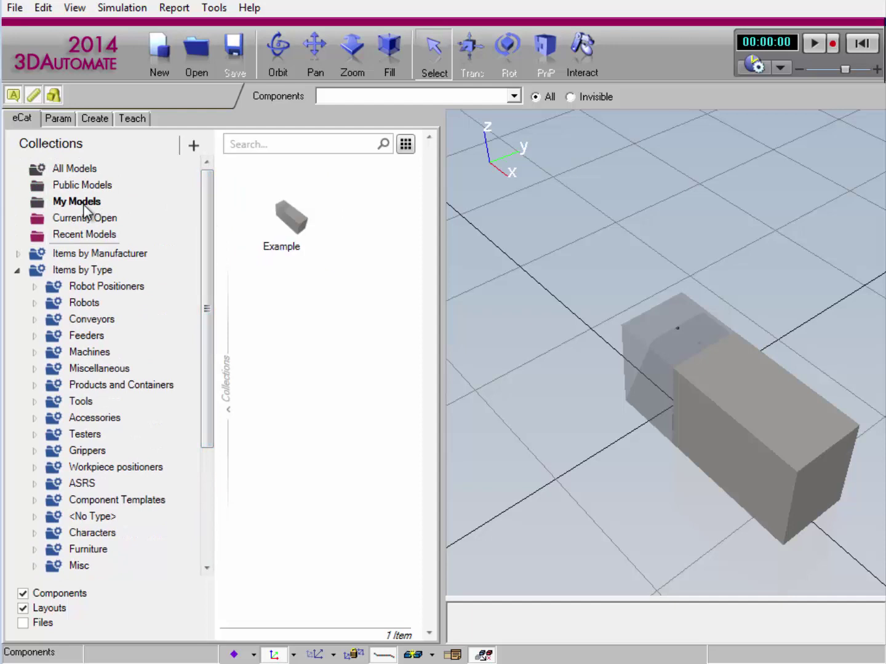
Filter the catalog to layouts only and select the saved Example layout.
{"action": "mouse_move", "coordinate": [280, 242]}
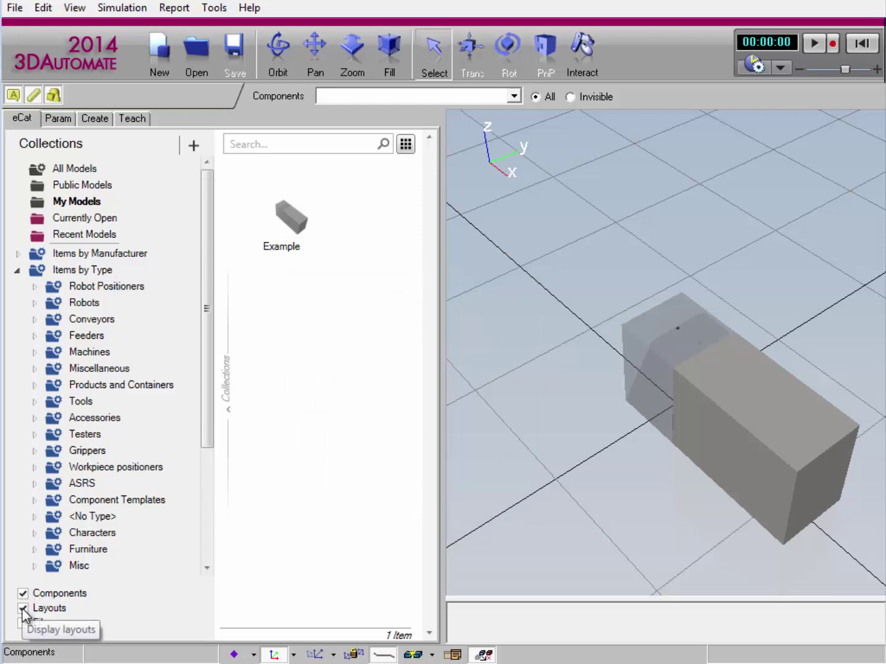
{"action": "left_click", "coordinate": [22, 609]}
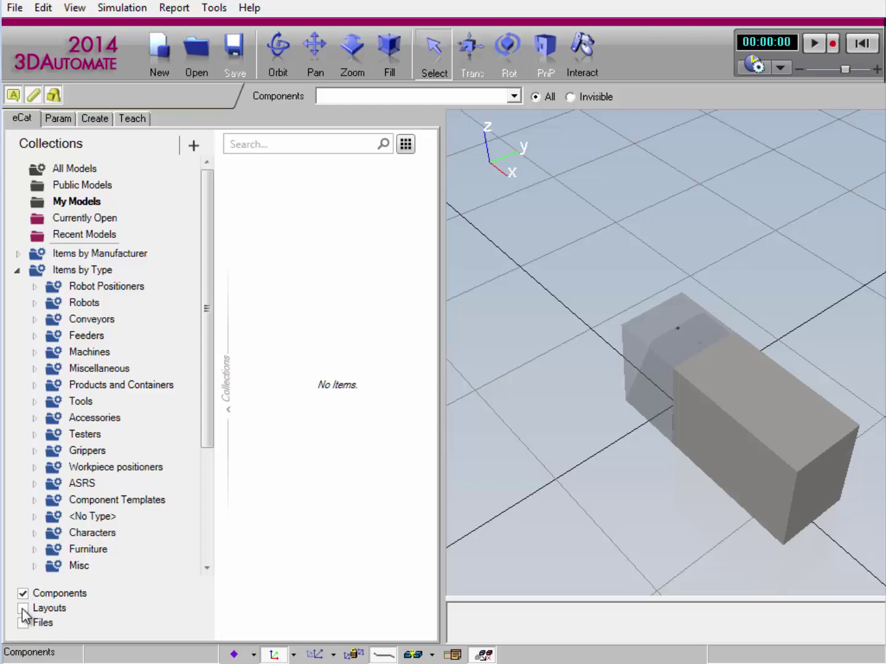
{"action": "left_click", "coordinate": [23, 609]}
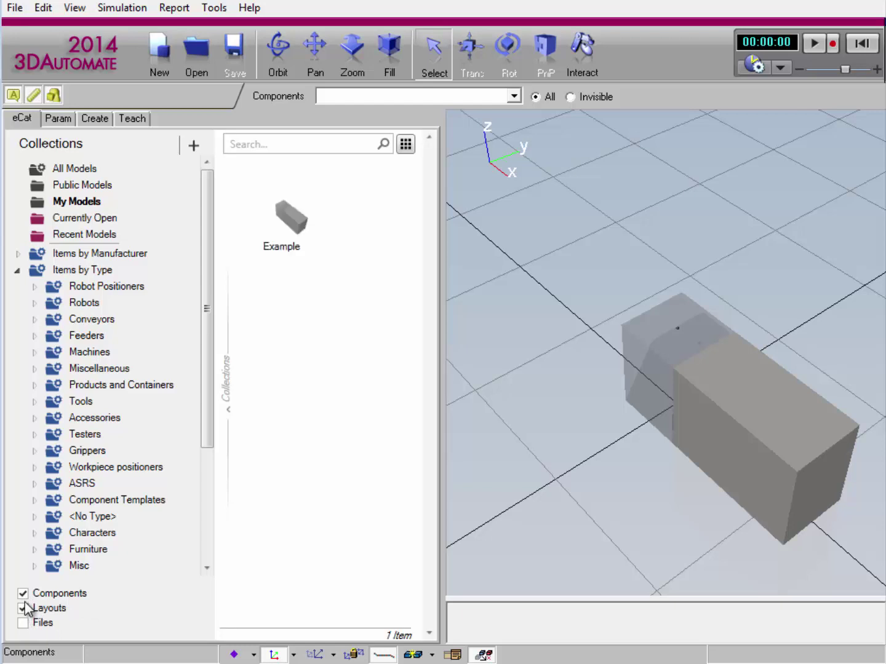
{"action": "left_click", "coordinate": [23, 595]}
{"action": "left_click", "coordinate": [306, 217]}
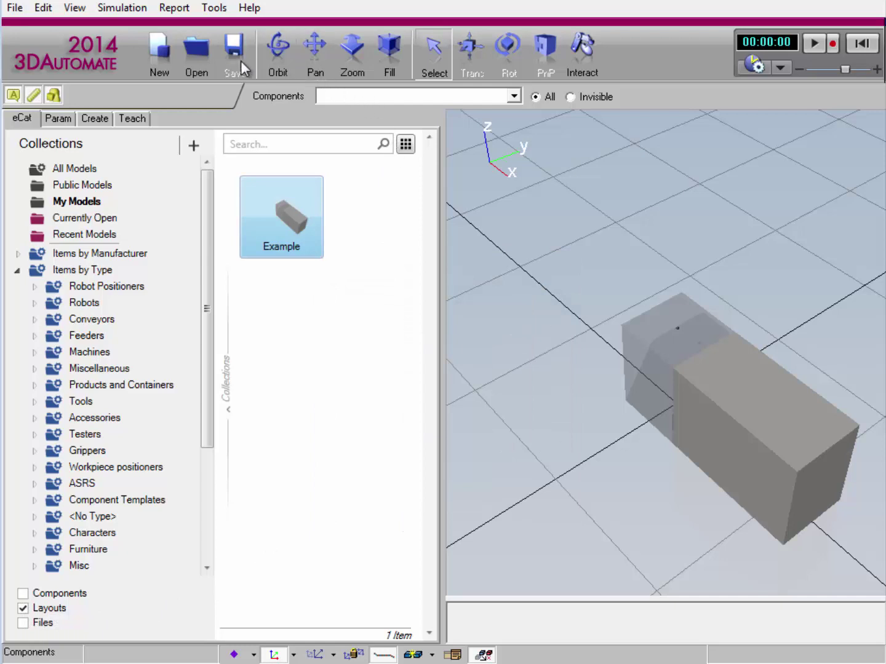
Clear to a new empty world, drop the saved 'Example' layout from My Models into it, and run the simulation.
{"action": "left_click", "coordinate": [163, 58]}
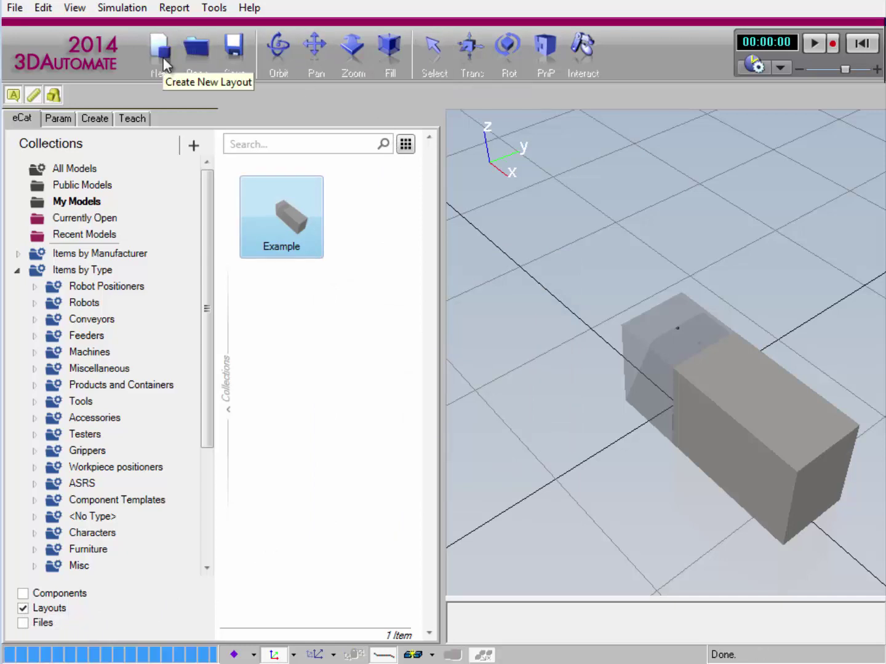
{"action": "right_click_drag", "start_coordinate": [567, 336], "coordinate": [571, 397]}
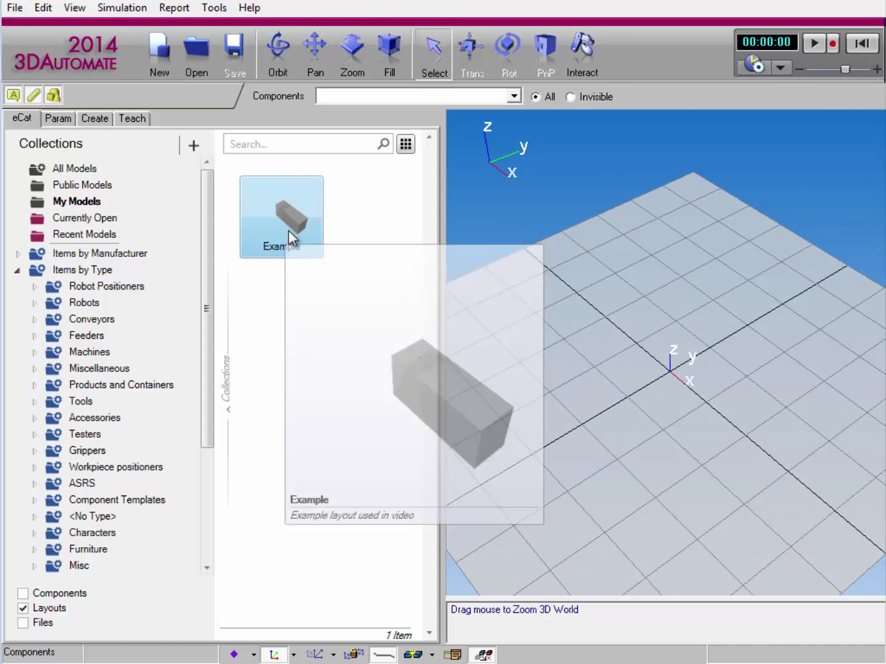
{"action": "left_click_drag", "start_coordinate": [289, 230], "coordinate": [618, 387]}
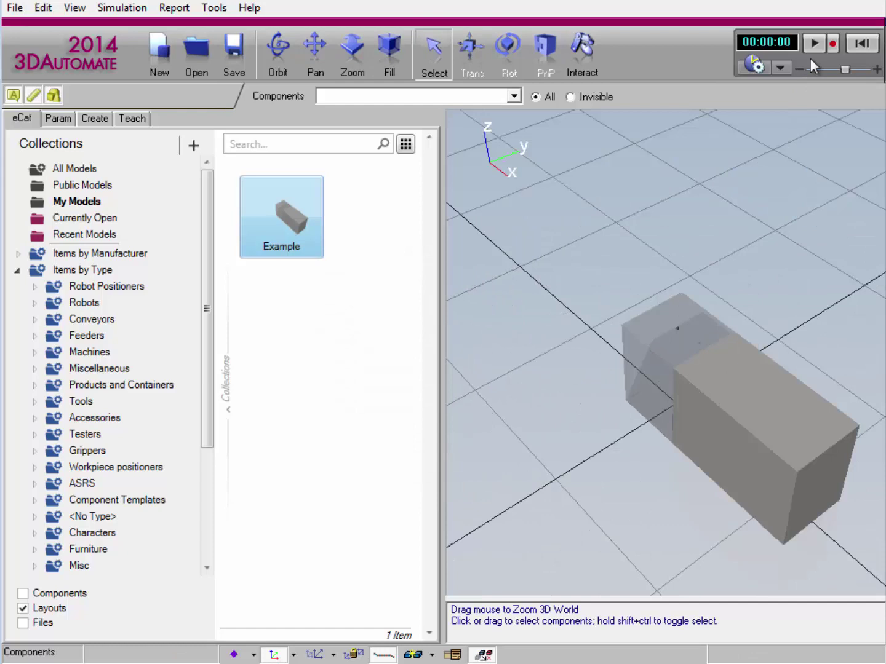
{"action": "left_click", "coordinate": [816, 42]}
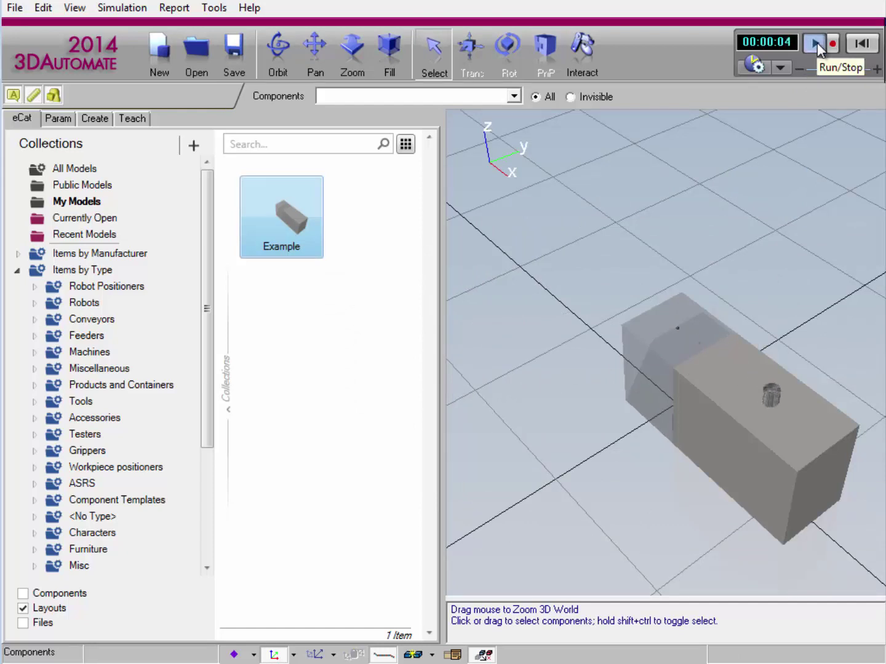